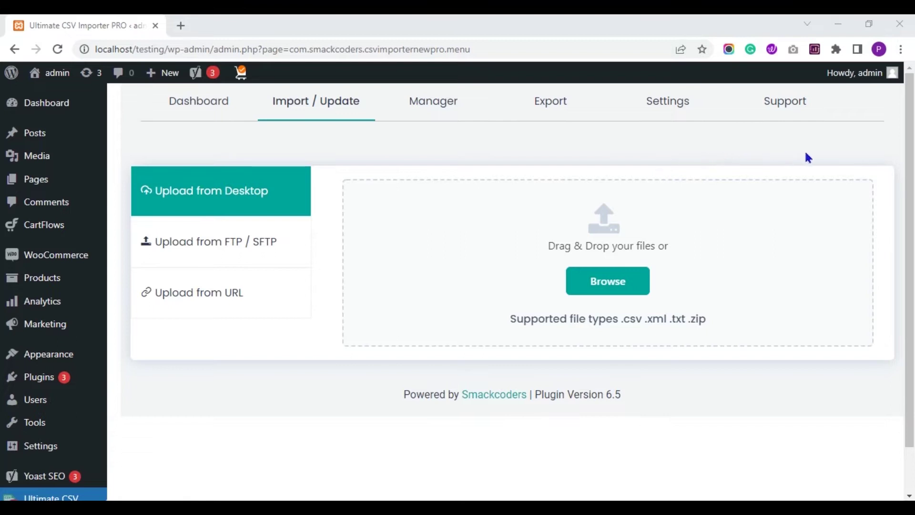
Step: Go to the Export section and select Posts as the module, showing 13 posts found
triple_click(895, 146)
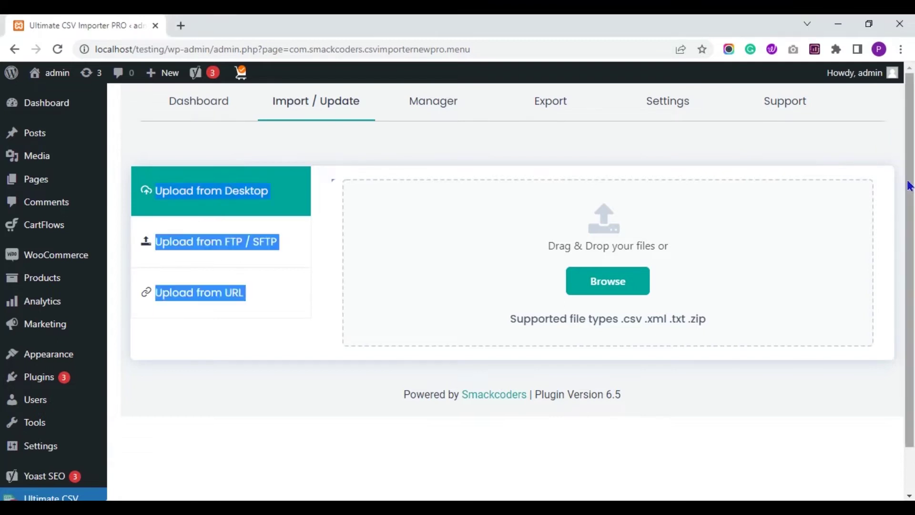
click(851, 143)
mouse_move(910, 158)
mouse_down()
mouse_move(910, 203)
mouse_move(911, 158)
mouse_up()
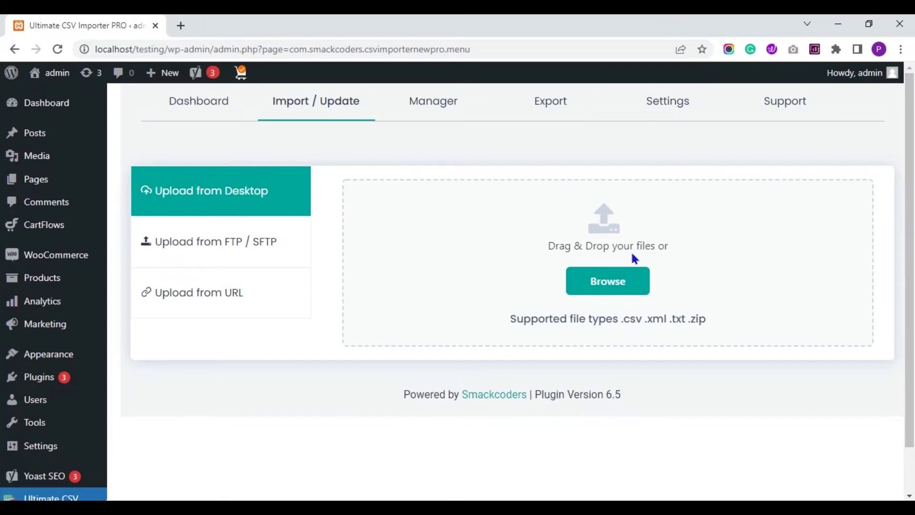
click(552, 107)
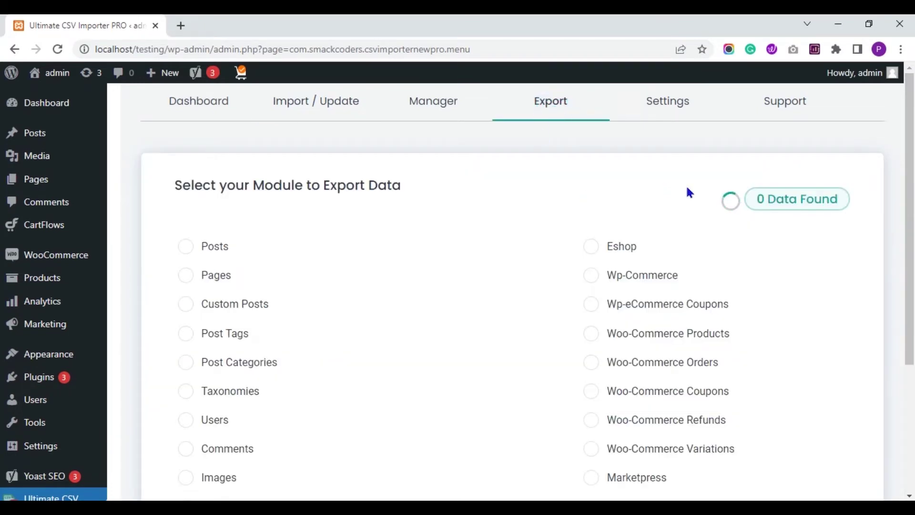
drag(912, 139, 912, 161)
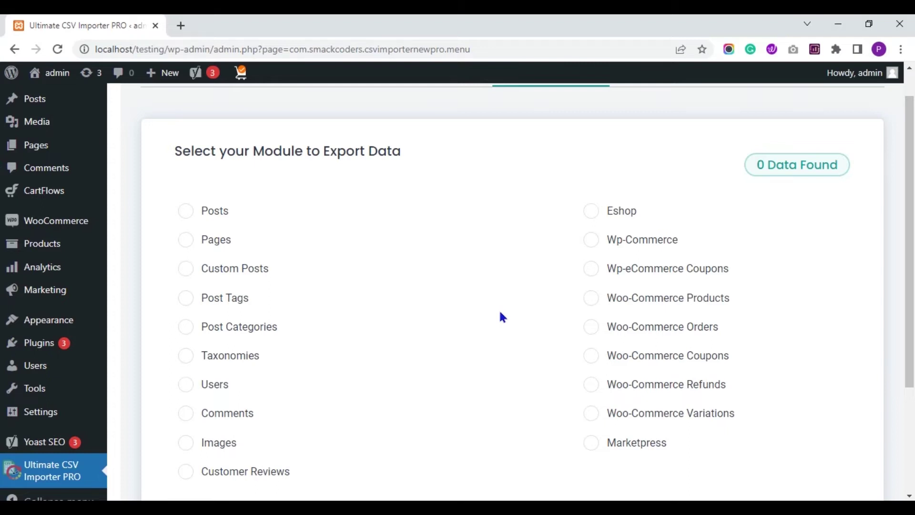
click(196, 213)
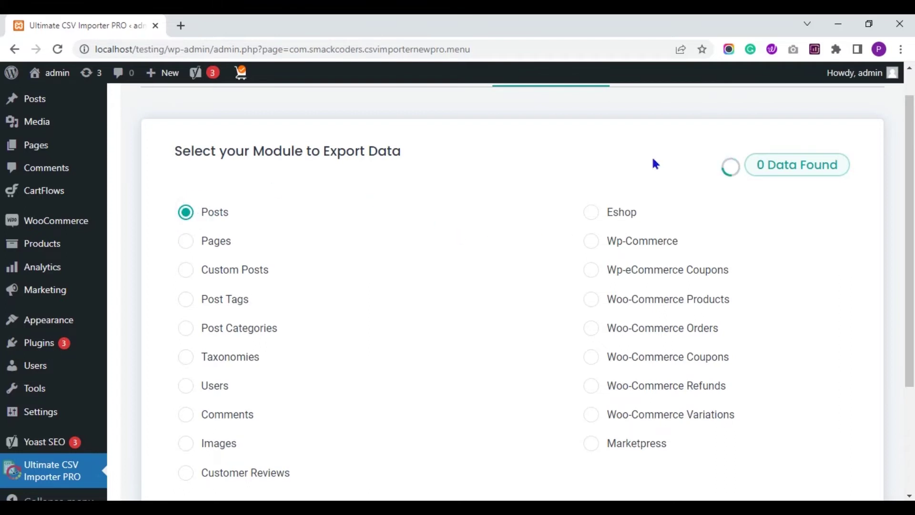
scroll(909, 143, down, 3)
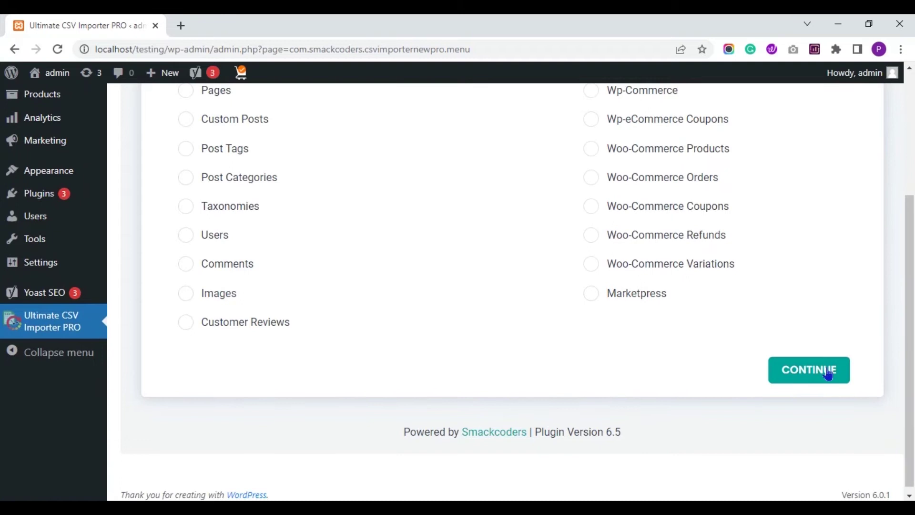
Step: Create a new export mapping and enter post-export1 as the file name, keeping CSV type
click(829, 375)
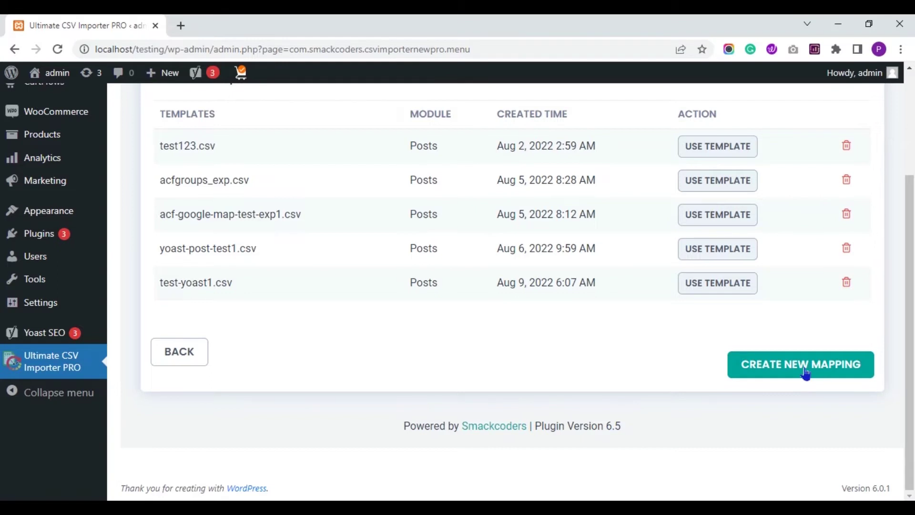
click(806, 374)
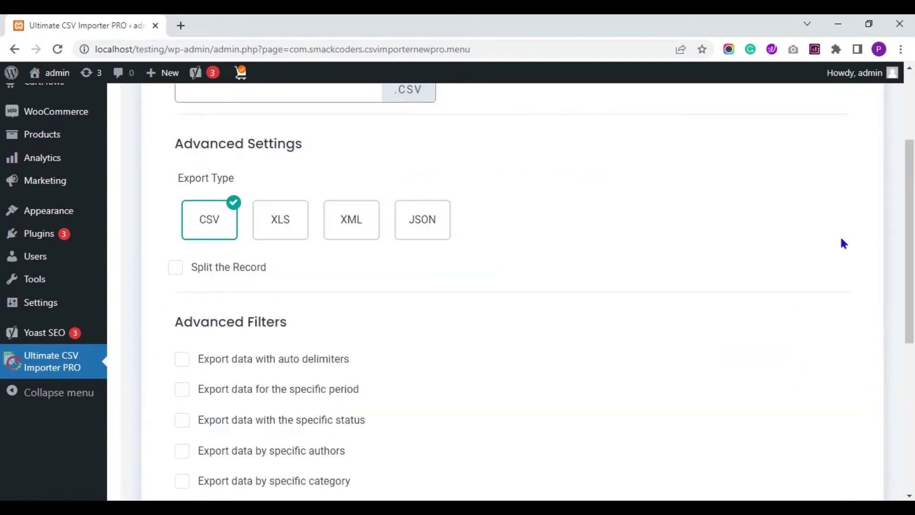
drag(910, 207, 911, 157)
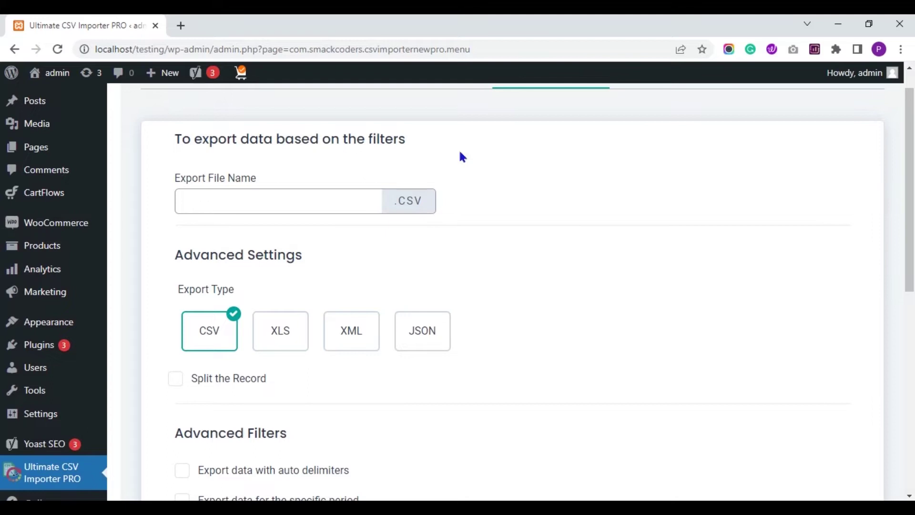
click(322, 207)
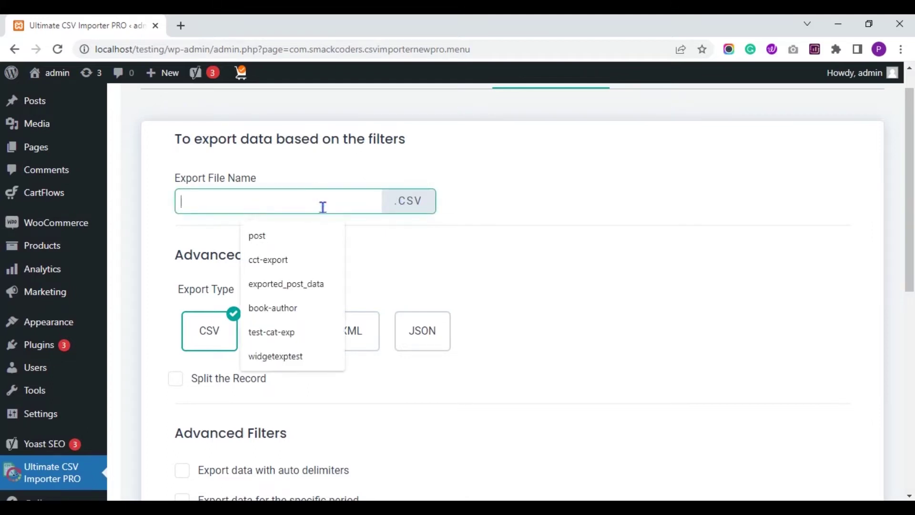
text(pos)
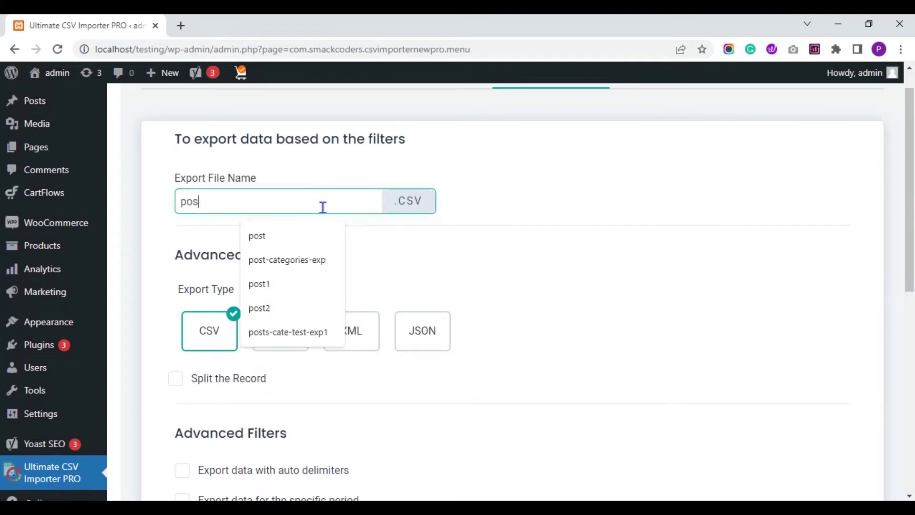
text(t-ex)
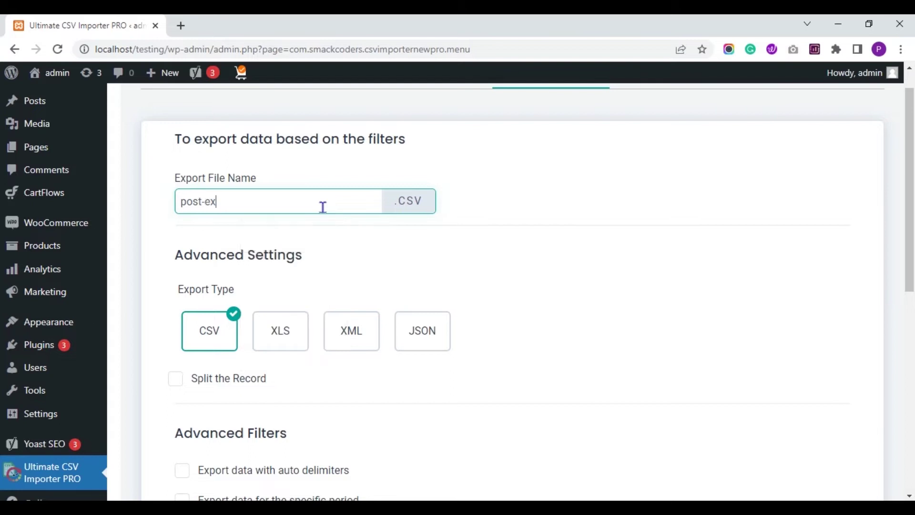
text(port1)
click(525, 149)
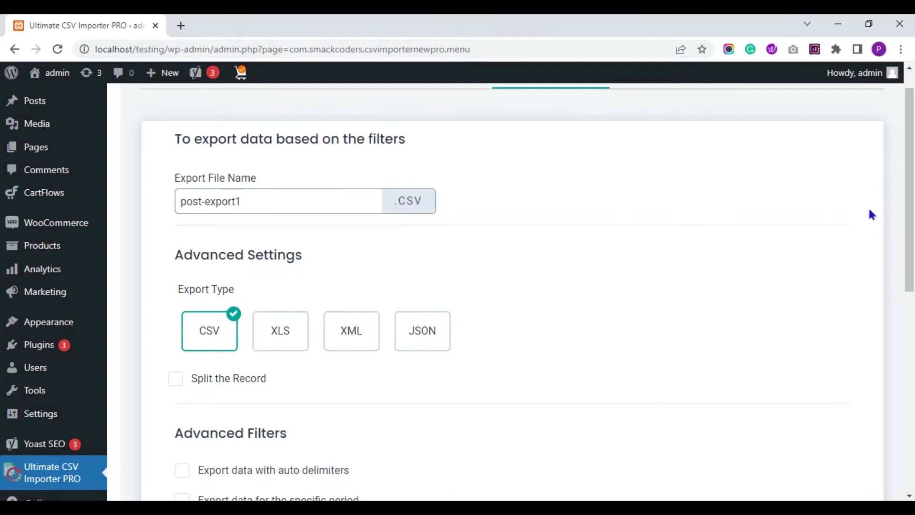
drag(910, 192, 913, 226)
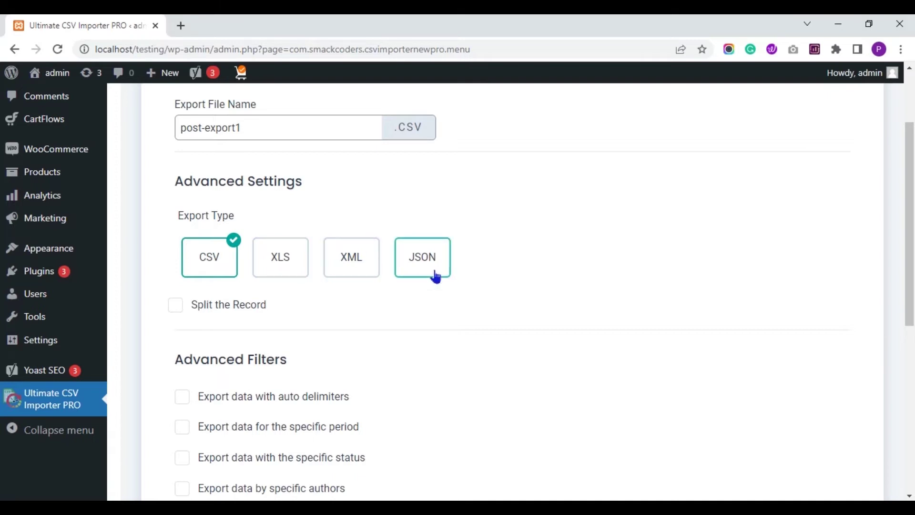
click(176, 309)
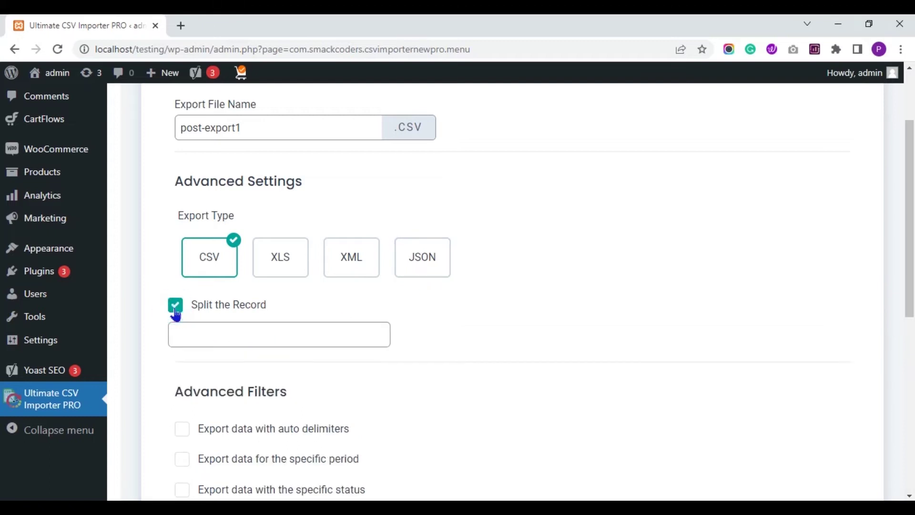
click(176, 309)
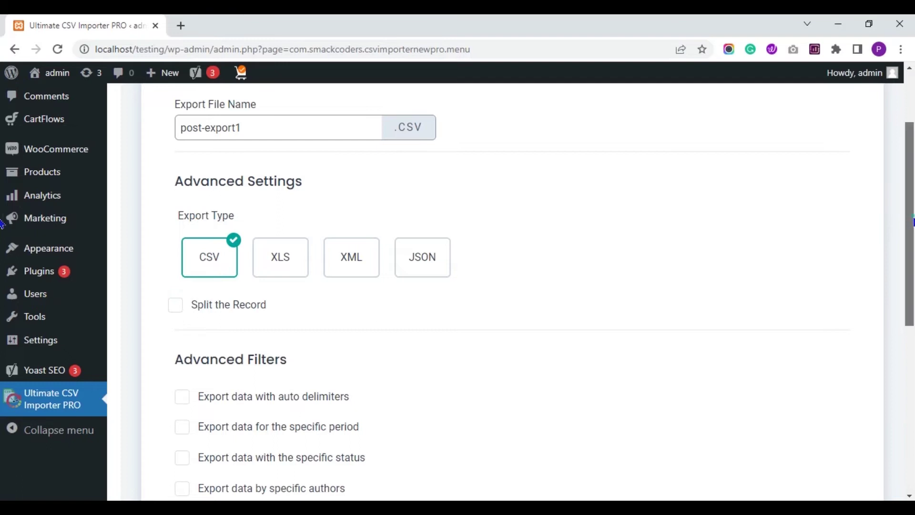
scroll(2, 224, down, 3)
scroll(2, 278, down, 3)
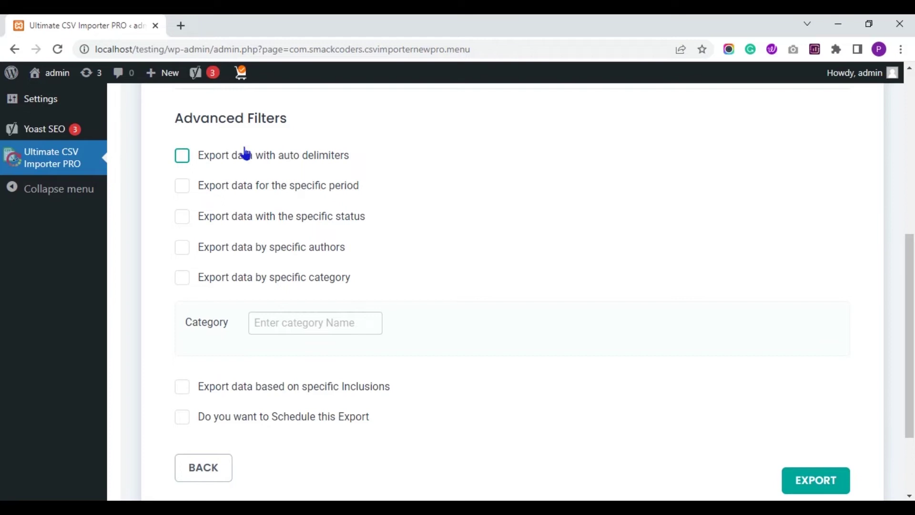
click(182, 155)
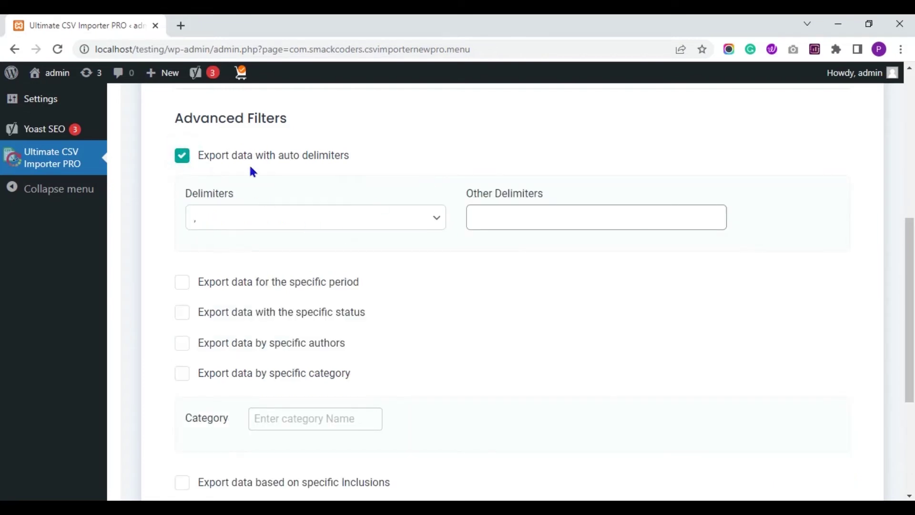
click(182, 157)
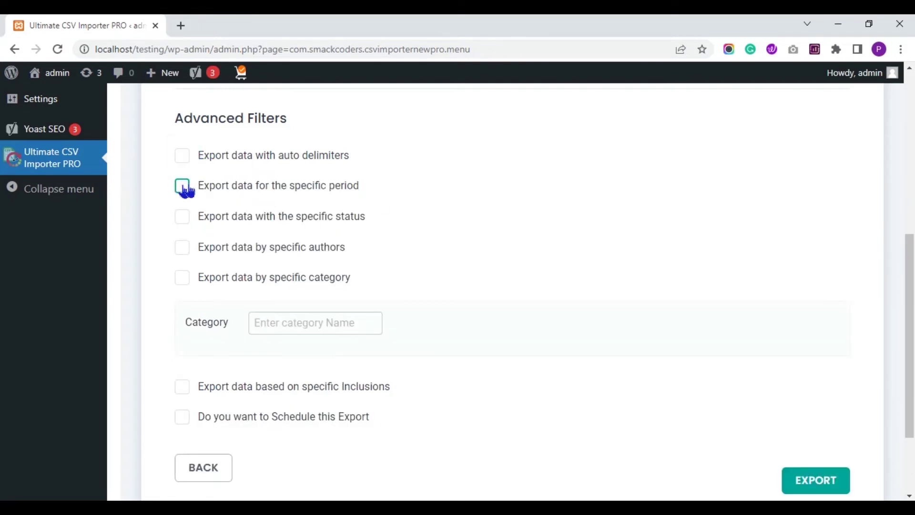
click(182, 186)
click(308, 241)
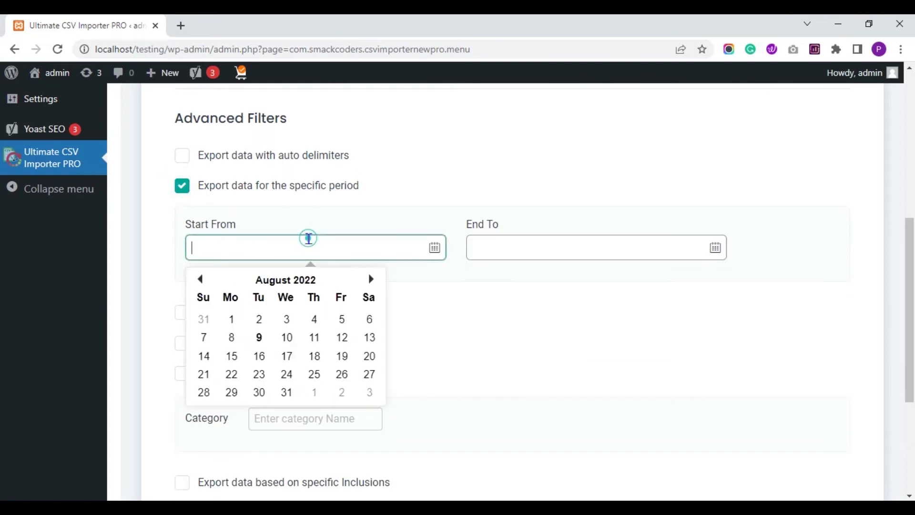
click(564, 246)
click(183, 188)
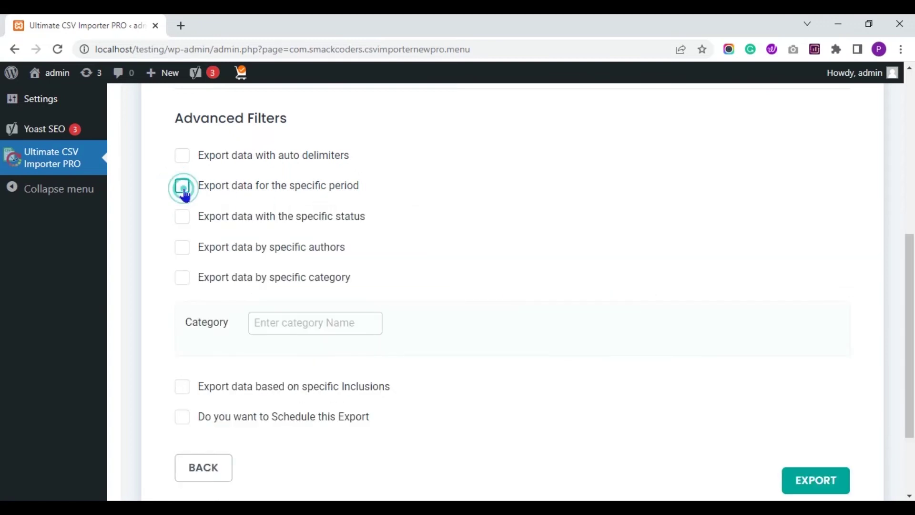
click(183, 219)
click(302, 281)
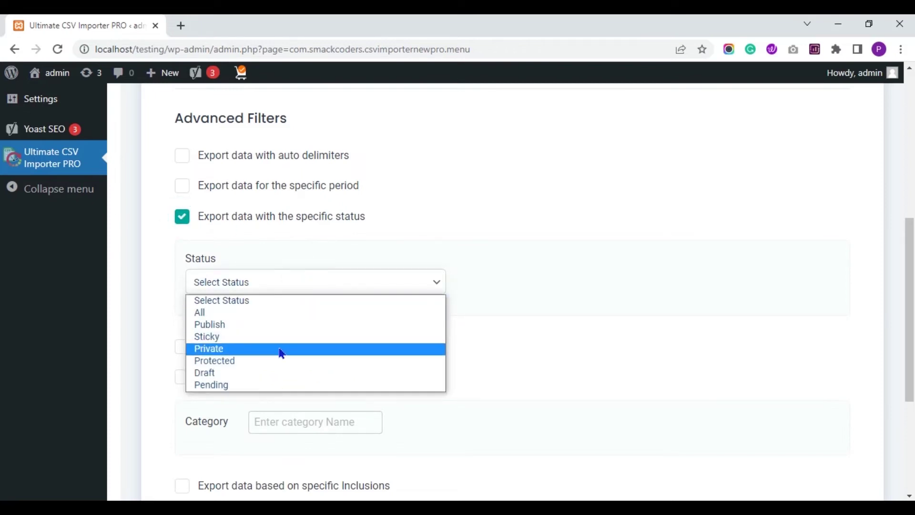
click(185, 225)
click(184, 220)
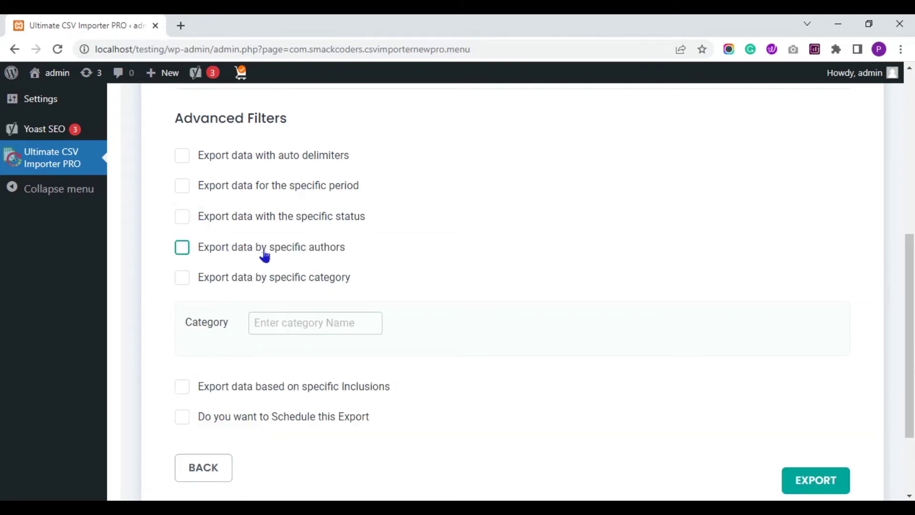
click(183, 248)
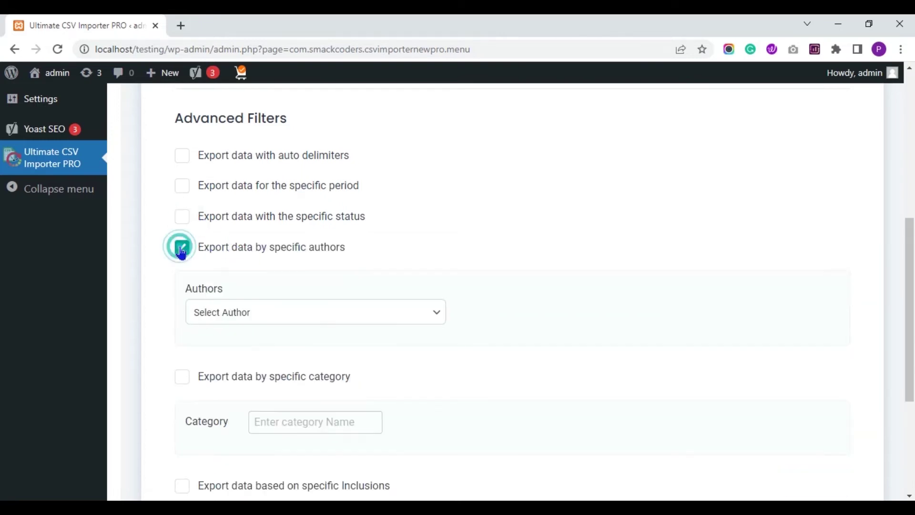
click(354, 309)
click(347, 315)
click(182, 250)
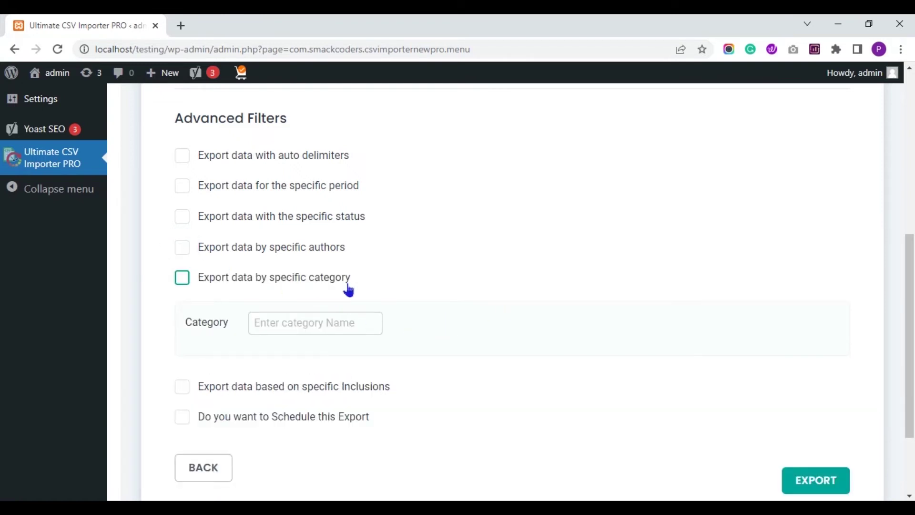
click(303, 328)
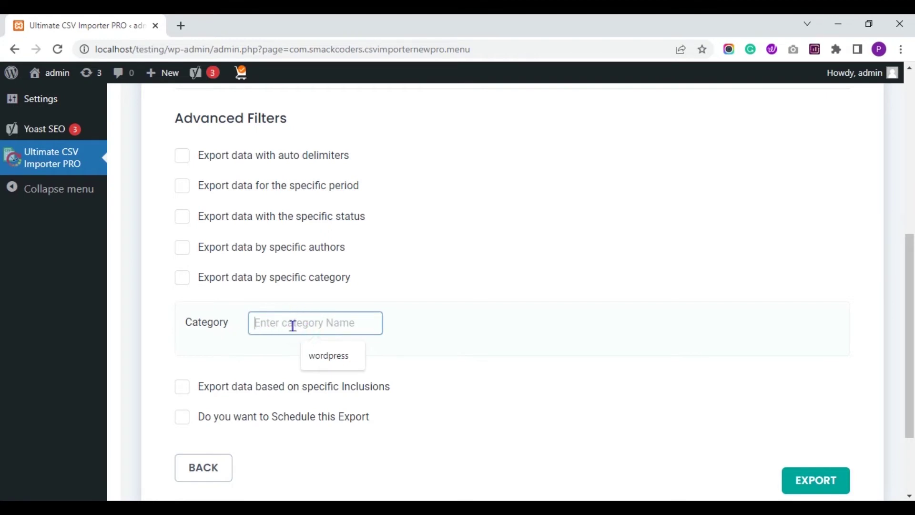
Step: Uncheck 'Export data based on specific Inclusions' so every field, including Yoast SEO, exports
click(799, 258)
scroll(3, 329, down, 3)
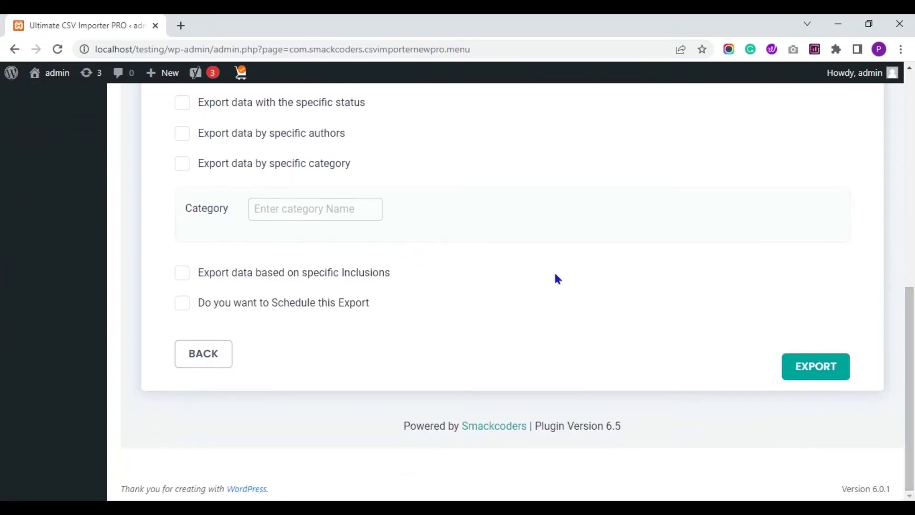
click(183, 273)
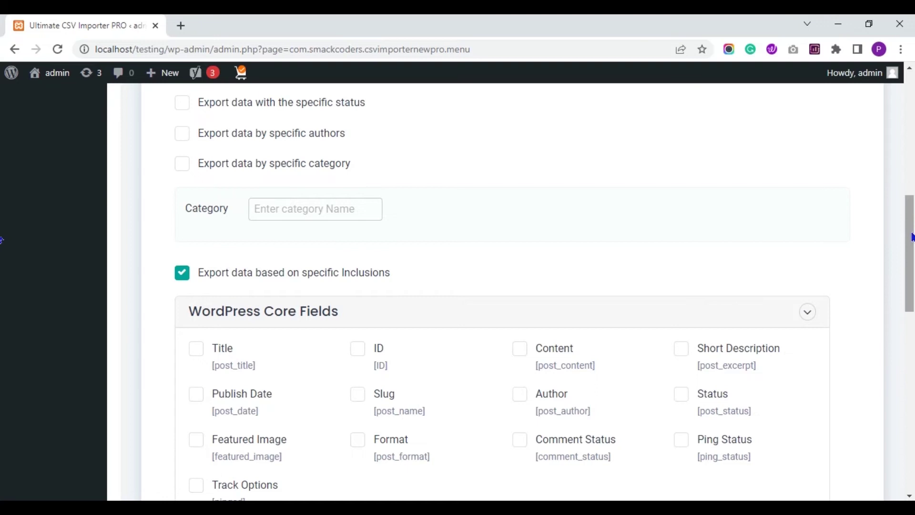
scroll(3, 248, down, 2)
scroll(3, 266, down, 1)
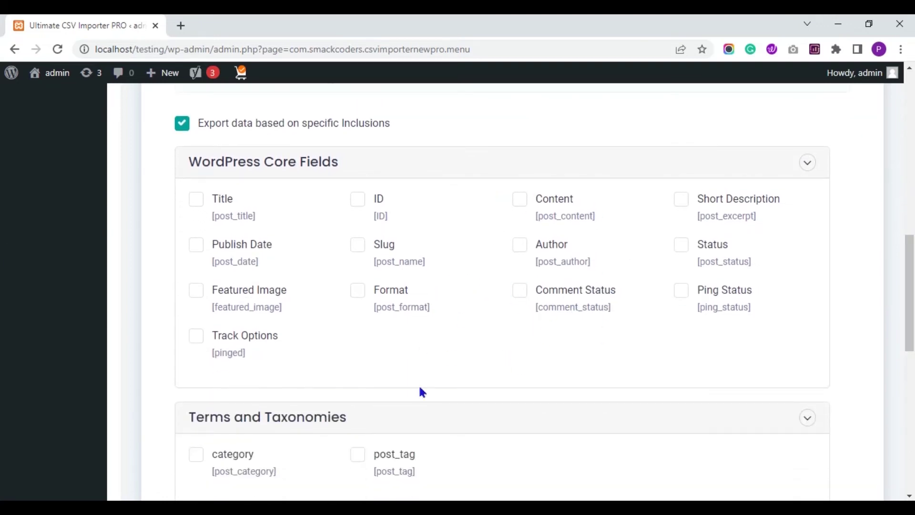
scroll(2, 265, down, 6)
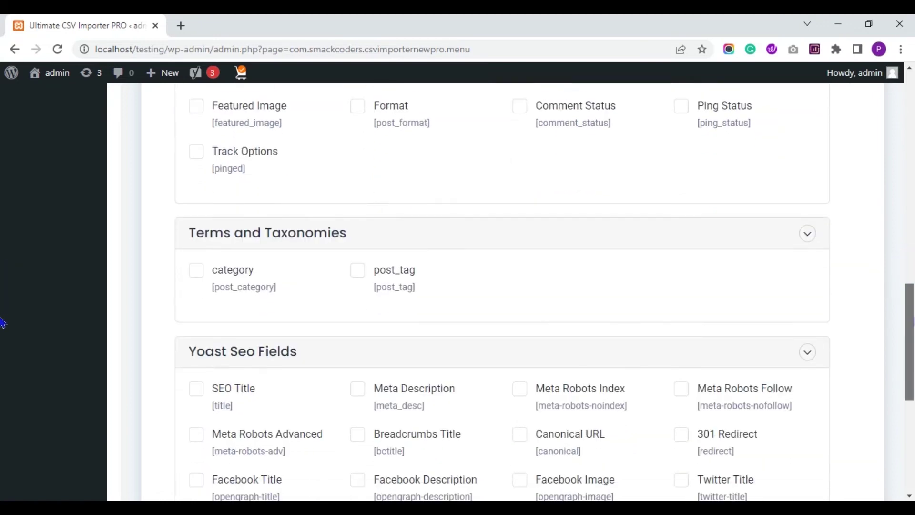
scroll(3, 357, up, 8)
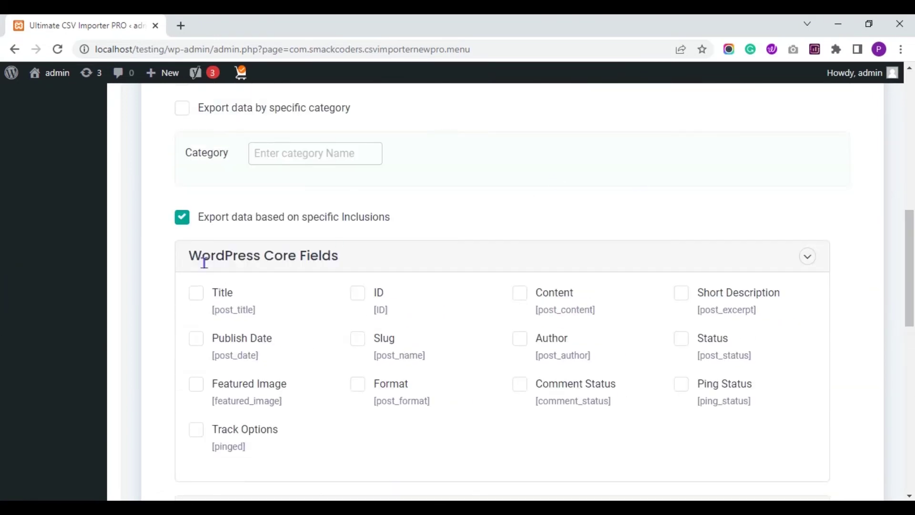
click(179, 215)
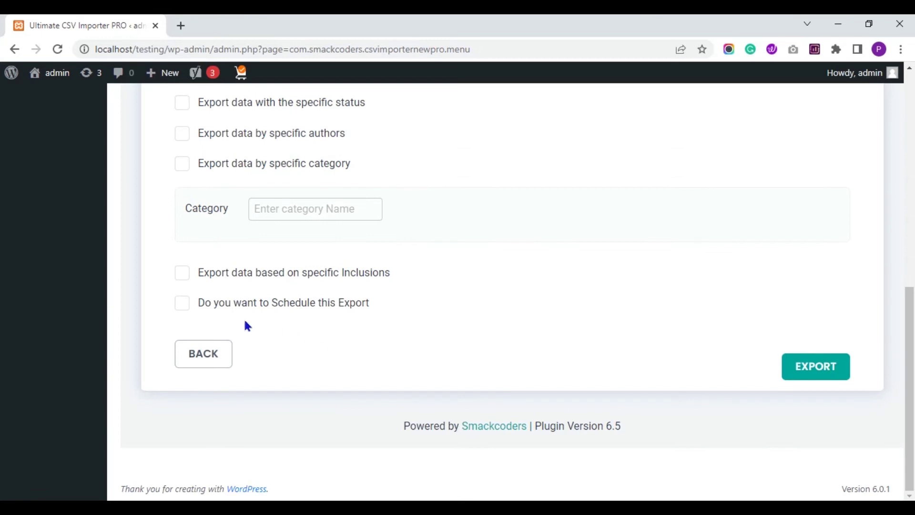
click(182, 305)
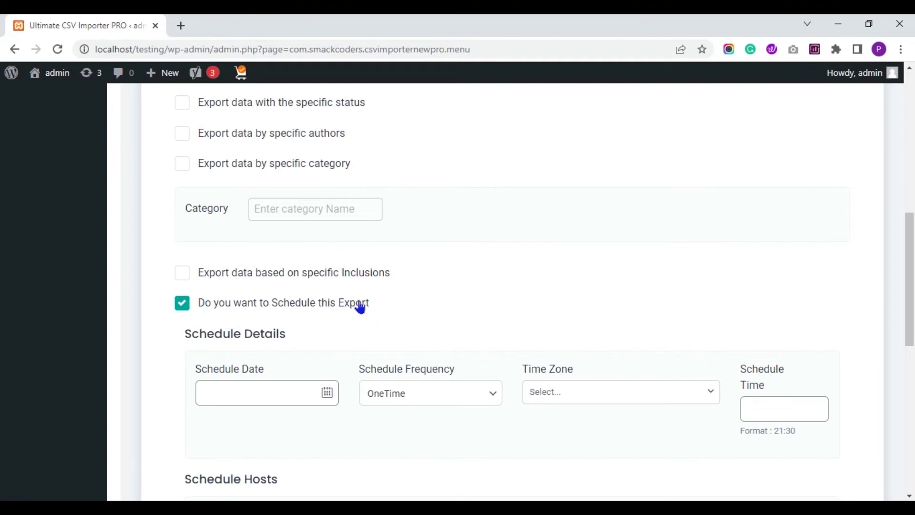
drag(908, 272, 2, 336)
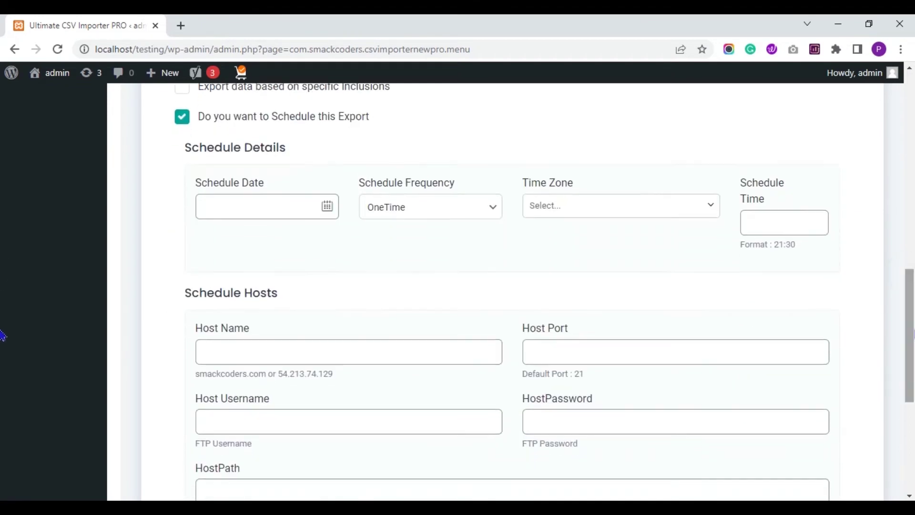
click(270, 205)
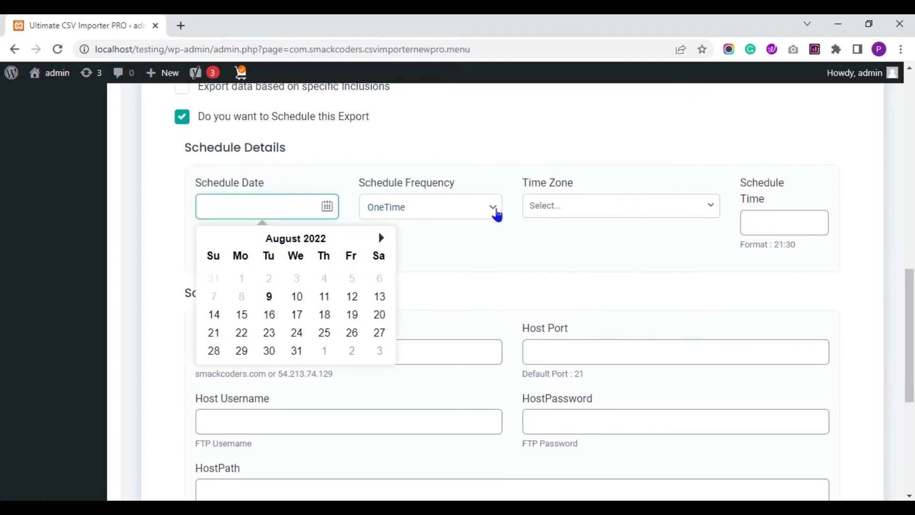
click(498, 216)
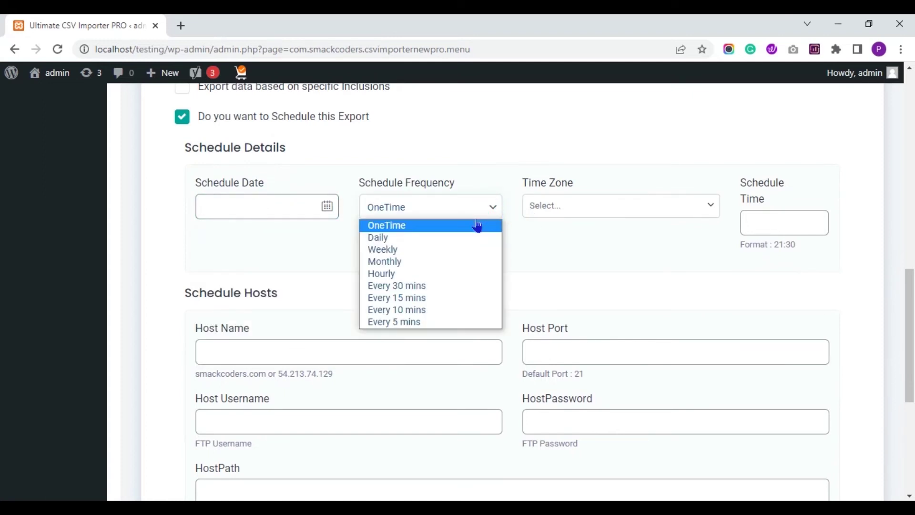
click(556, 204)
click(765, 216)
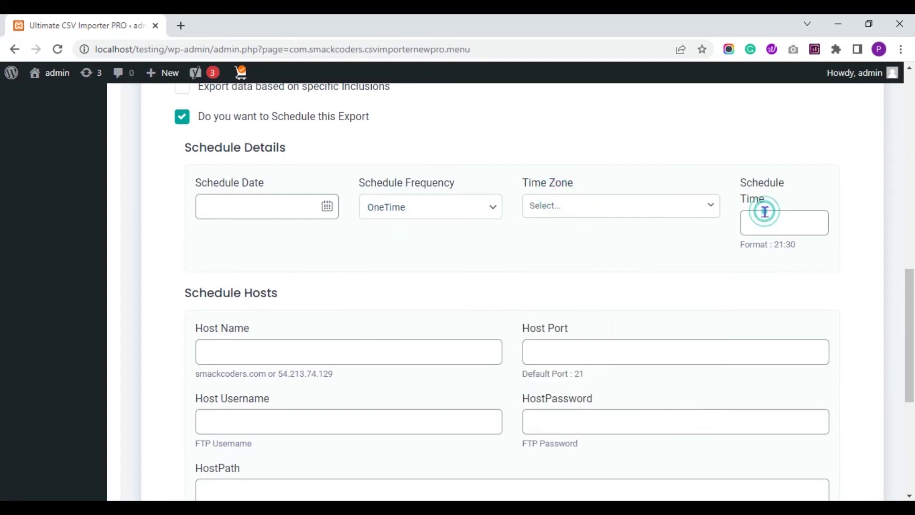
scroll(2, 297, down, 3)
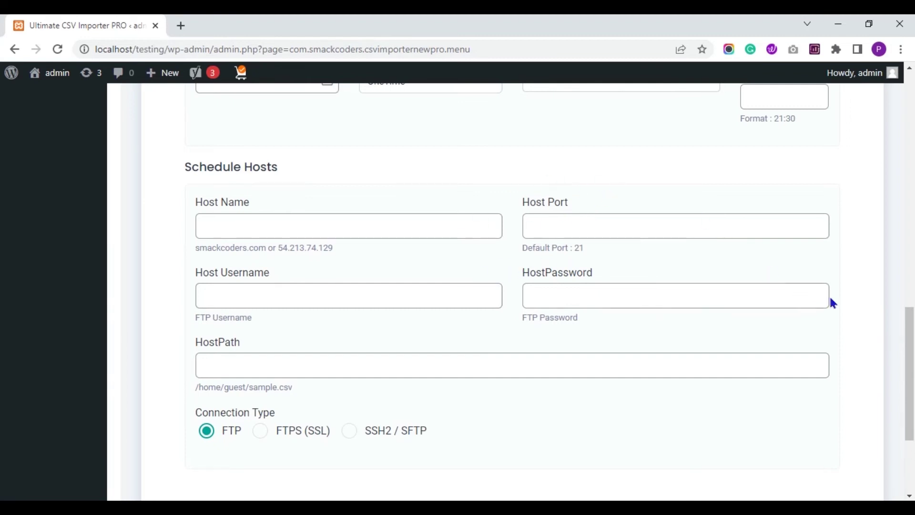
drag(903, 374, 892, 267)
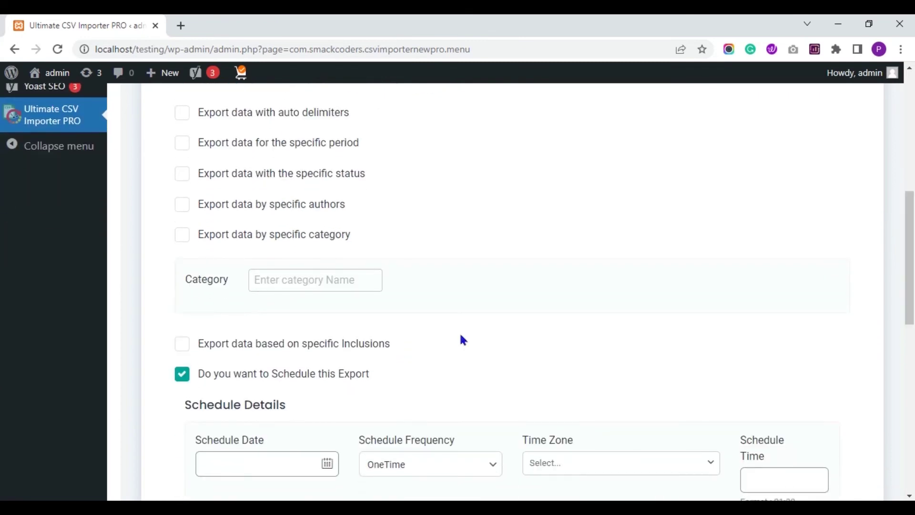
Step: Turn scheduling off and export the posts until 13 of 13 reach 100% completed
click(181, 375)
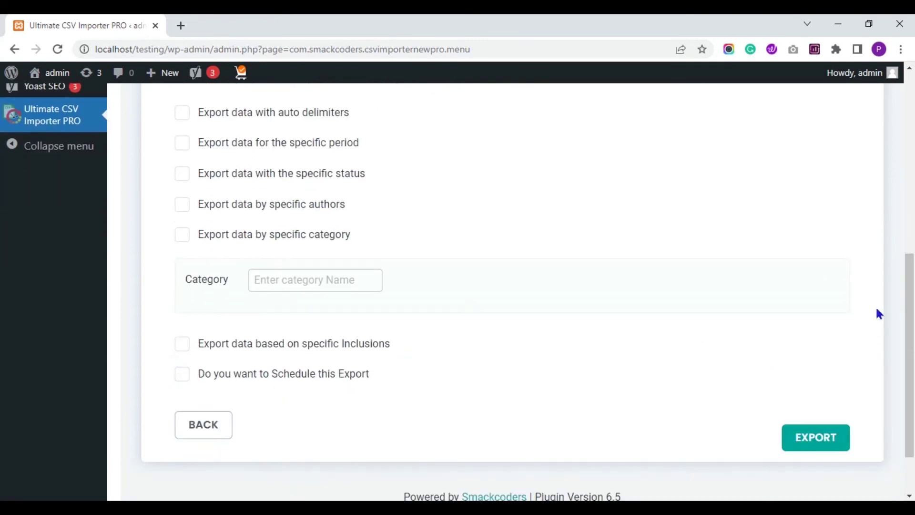
scroll(2, 333, down, 1)
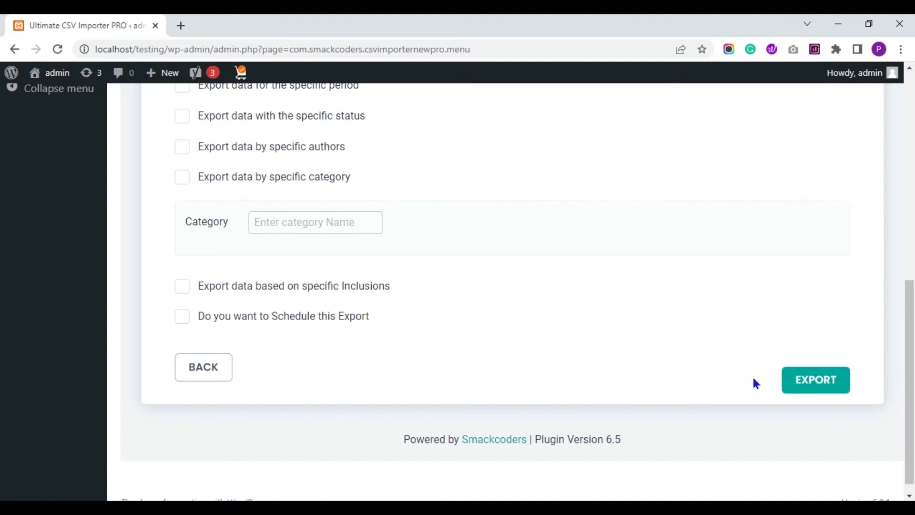
click(801, 386)
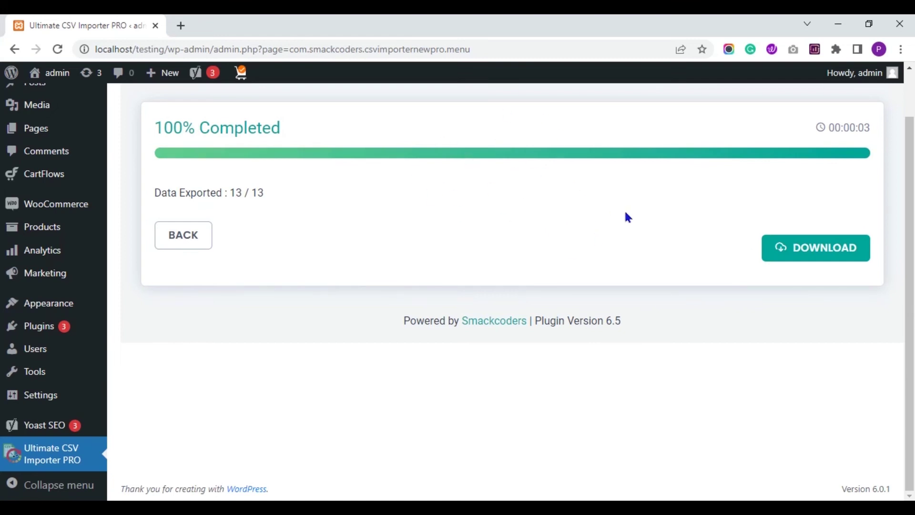
Step: Download post-export1.csv and open it from Chrome's download bar in Excel
click(830, 258)
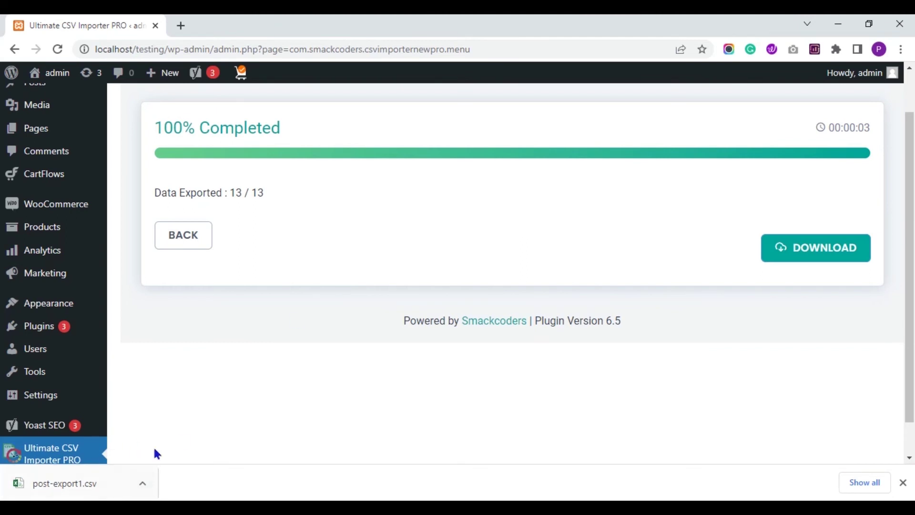
click(89, 481)
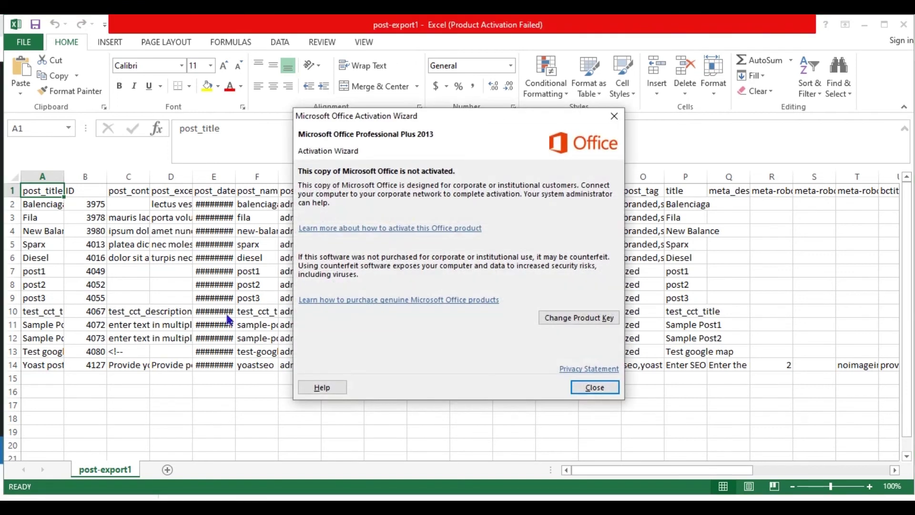
Step: Close the Activation Wizard and review Yoast headers from title through opengraph-description to cornerstone-content
click(614, 116)
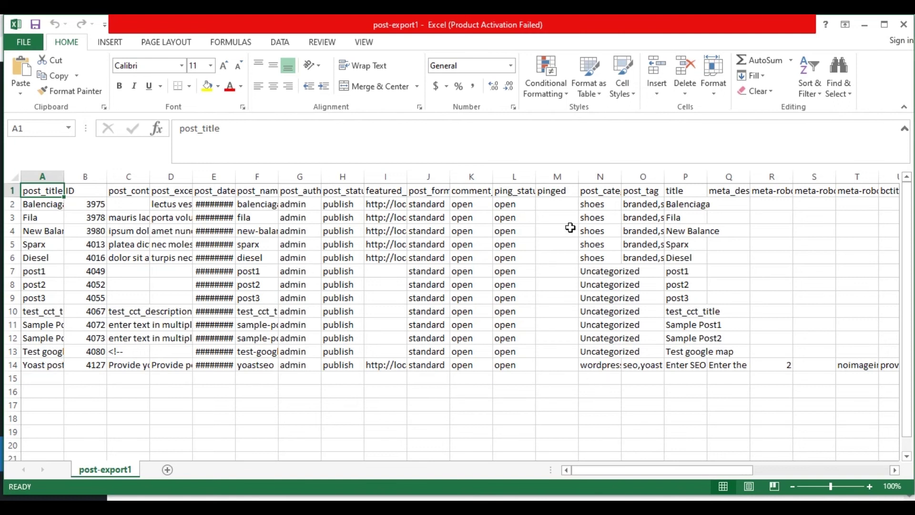
click(677, 192)
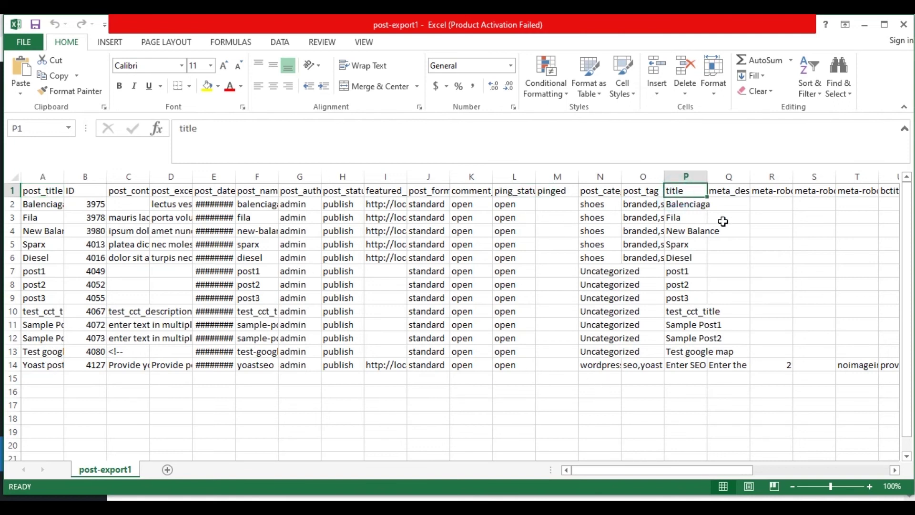
key(Right)
key(Right)
key(Right)
key(Right)
key(Right)
key(Right)
key(Right)
key(Right)
key(Right)
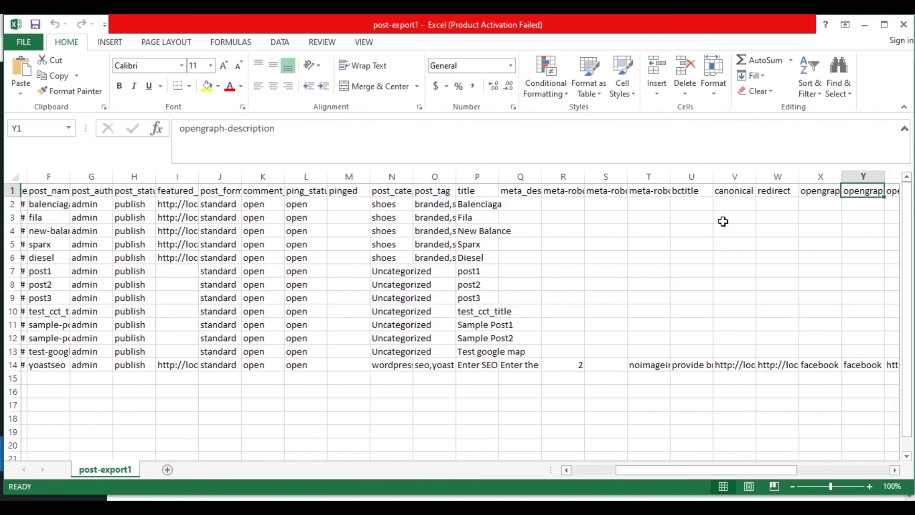
key(Right)
key(Right)
key(Right)
key(Right)
key(Right)
key(Right)
key(Right)
key(Right)
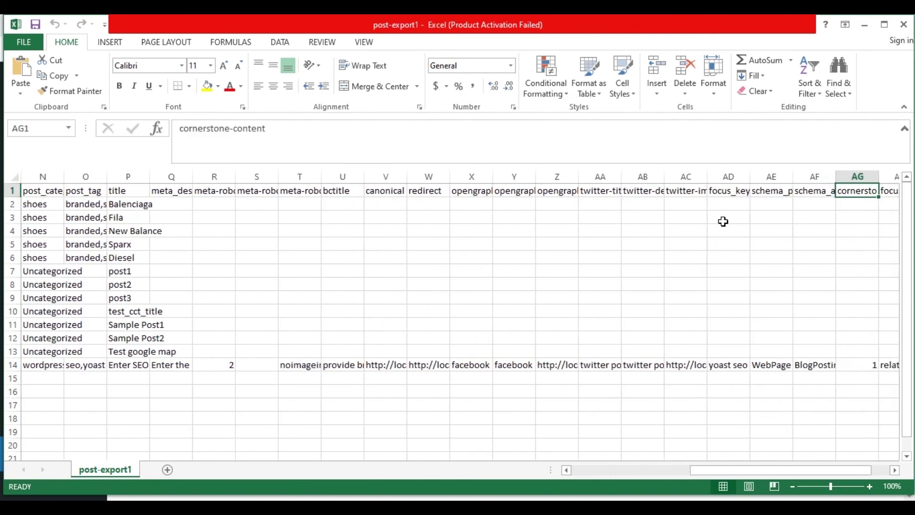
key(Right)
key(Right)
key(Right)
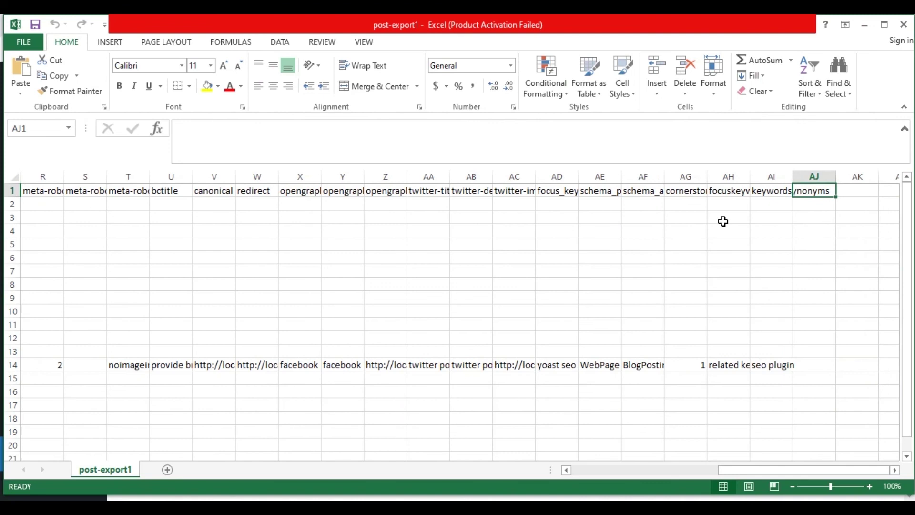
key(Left)
key(Left)
key(Left)
key(Left)
key(Left)
key(Left)
key(Left)
key(Left)
key(Left)
key(Left)
key(Left)
key(Left)
key(Left)
key(Left)
key(Left)
key(Left)
key(Left)
key(Left)
key(Left)
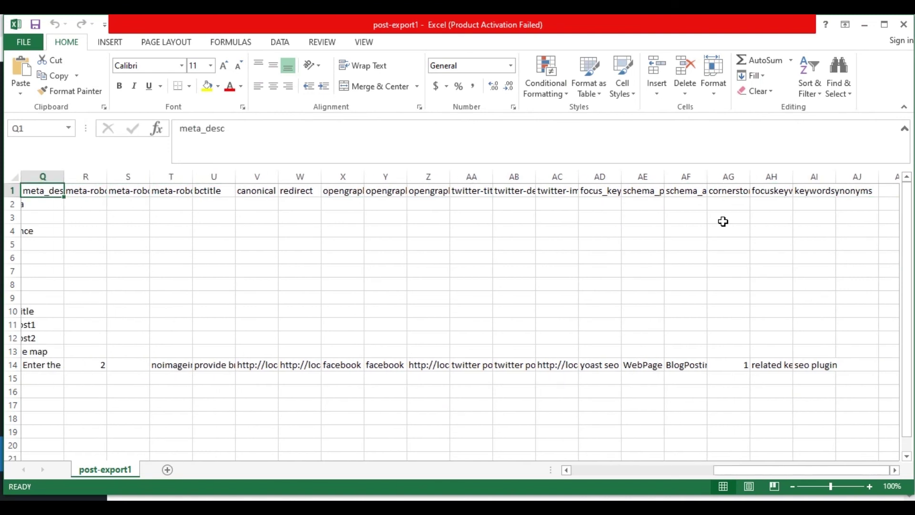
drag(741, 474, 673, 472)
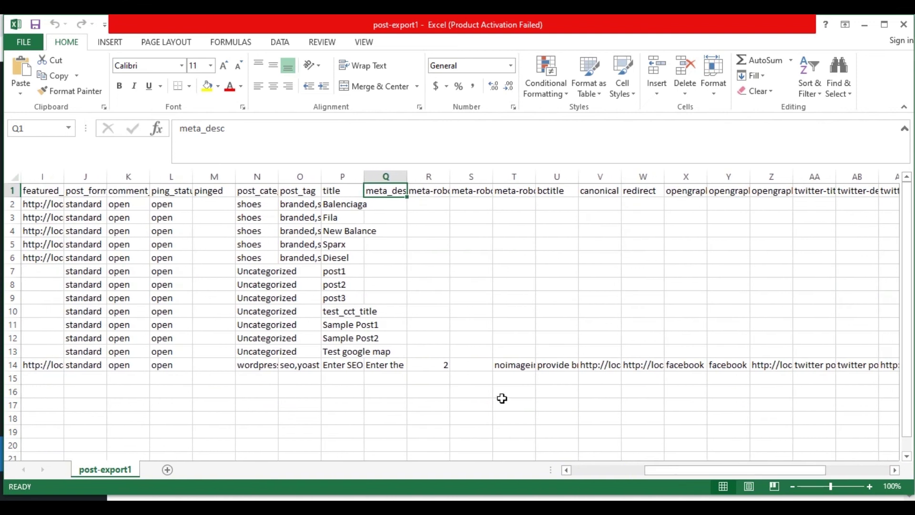
Step: Step along row 14's Yoast values, including WebPage and the seo plugin value in AI14
key(ctrl+Down)
key(Home)
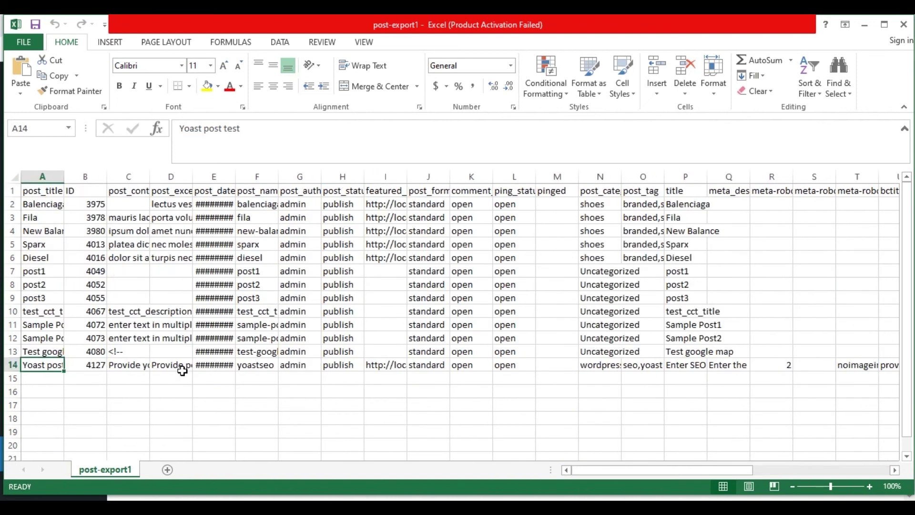
key(Right)
key(Right)
key(Right)
key(Right)
key(Right)
key(Right)
key(Right)
key(Right)
key(Right)
key(Right)
key(Right)
key(Right)
key(Right)
key(Right)
key(Right)
key(Right)
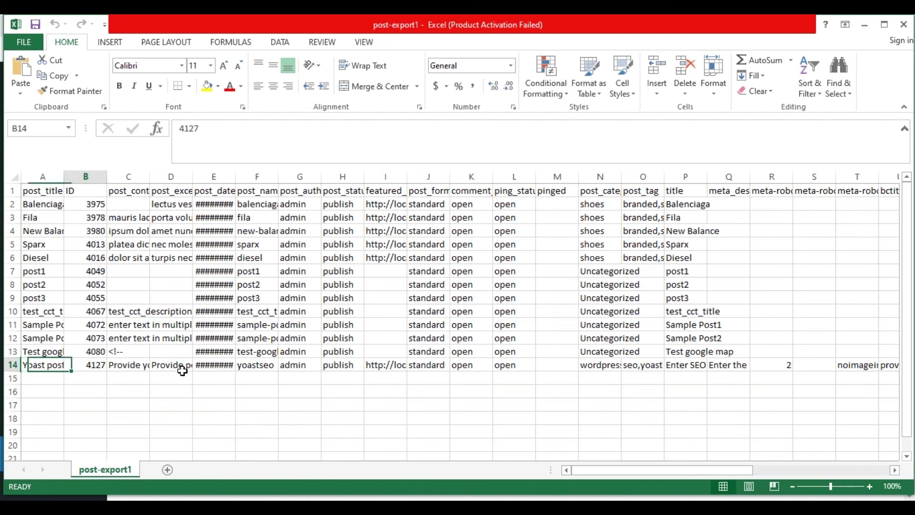
key(Right)
key(Right)
key(Right)
key(Right)
key(Right)
key(Right)
key(Right)
key(Right)
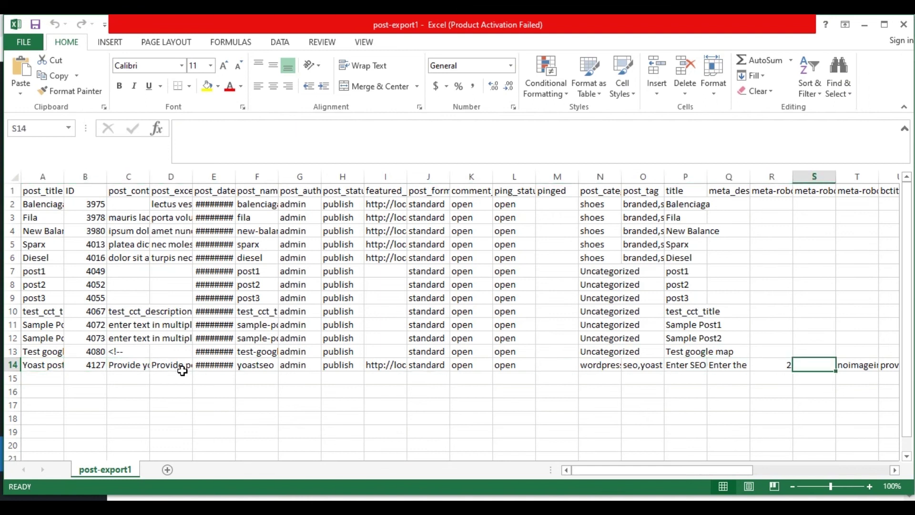
key(Right)
key(Right)
key(Right)
key(Right)
key(Right)
key(Right)
key(Right)
key(Right)
key(Right)
key(Right)
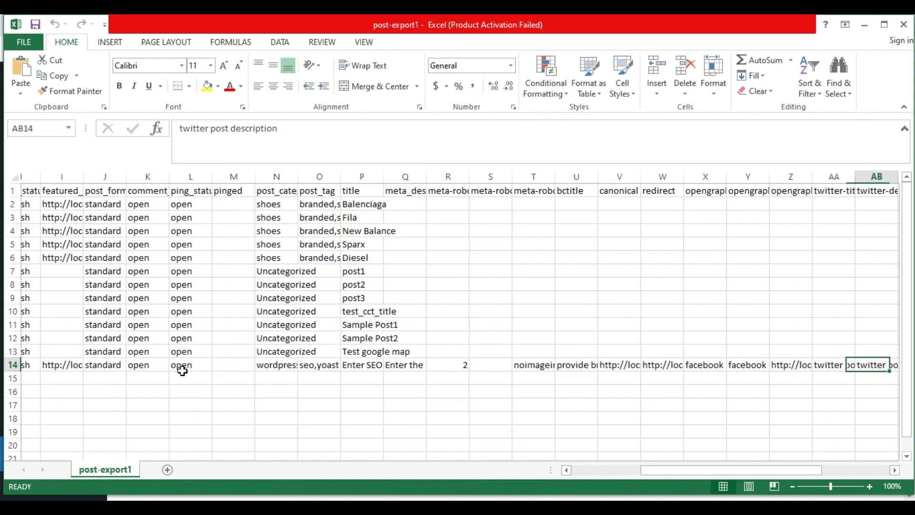
key(Right)
key(Right)
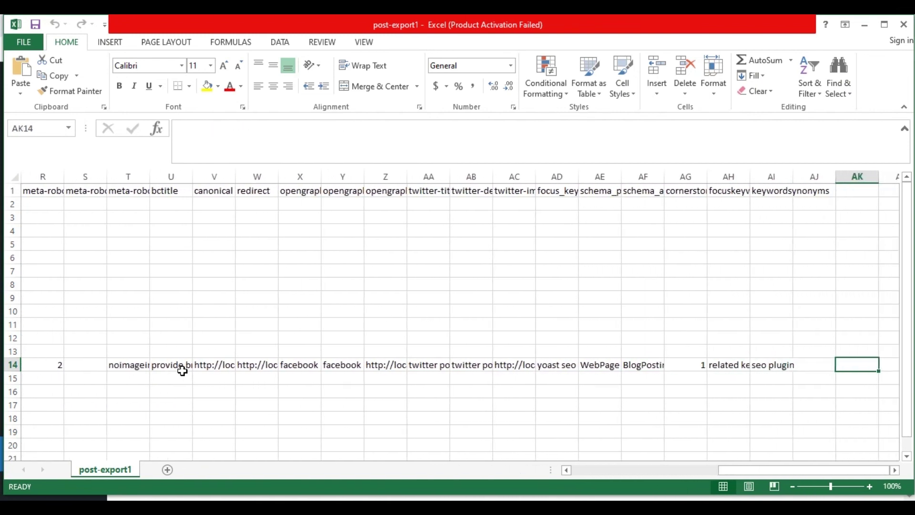
key(Left)
key(Left)
key(Left)
key(Left)
key(Left)
key(Left)
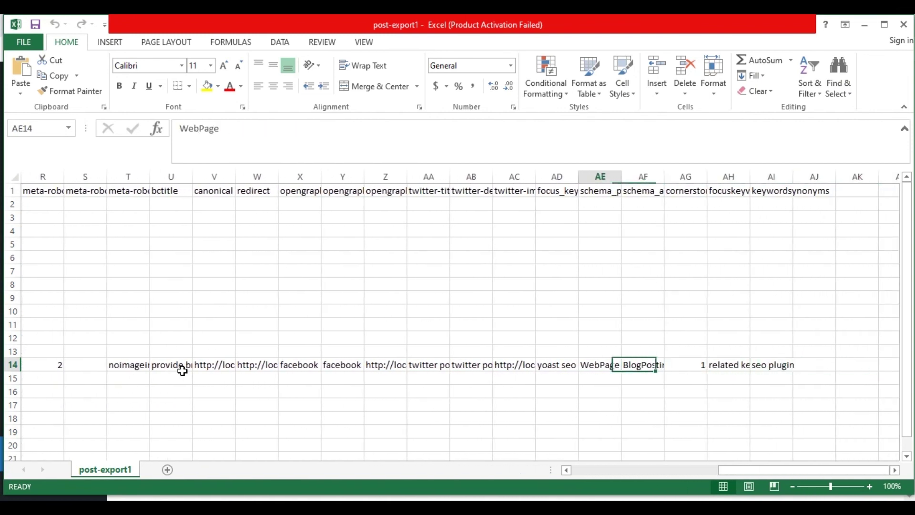
click(358, 423)
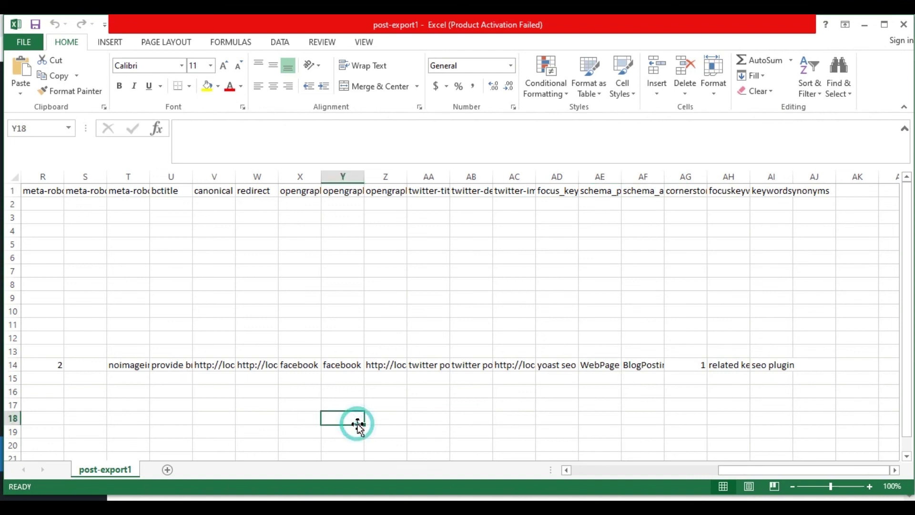